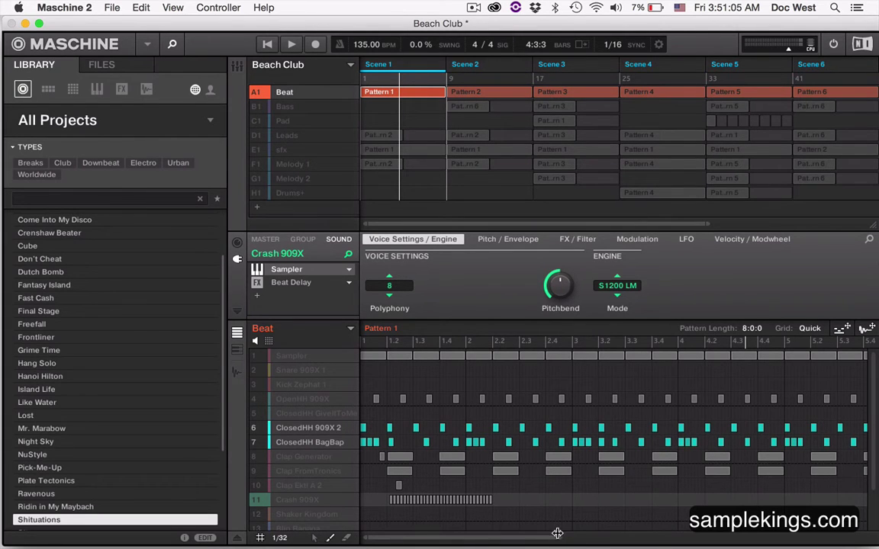
Step: Enlarge the pattern editor, hide the library browser and fit all eight bars of Pattern 1 in view
drag(557, 534, 712, 536)
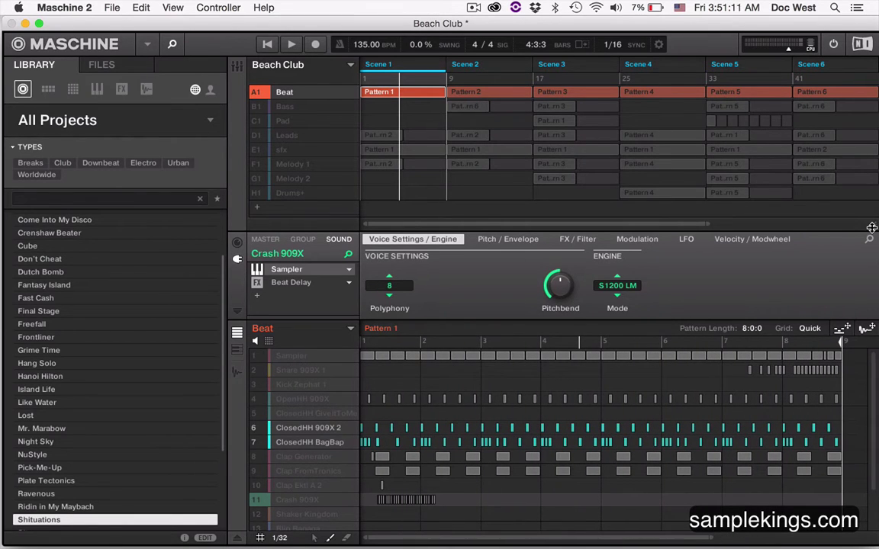
drag(871, 227, 836, 153)
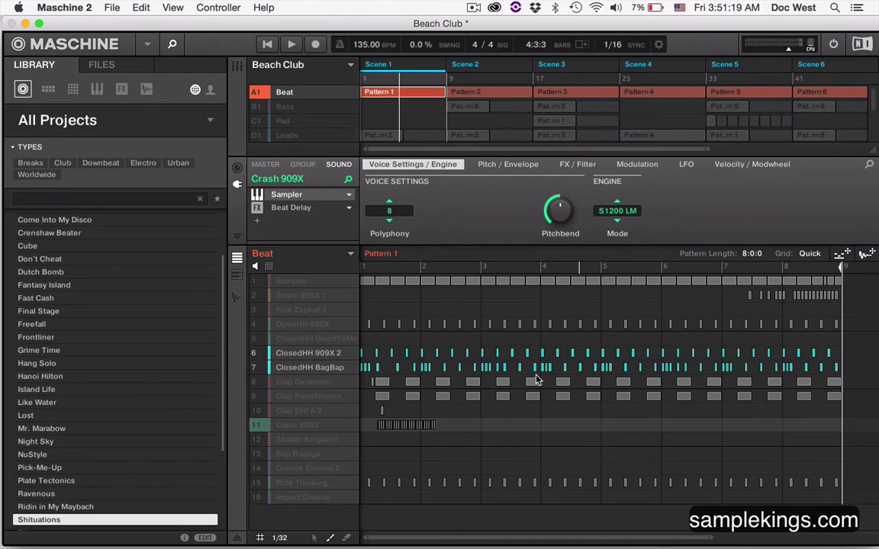
click(172, 46)
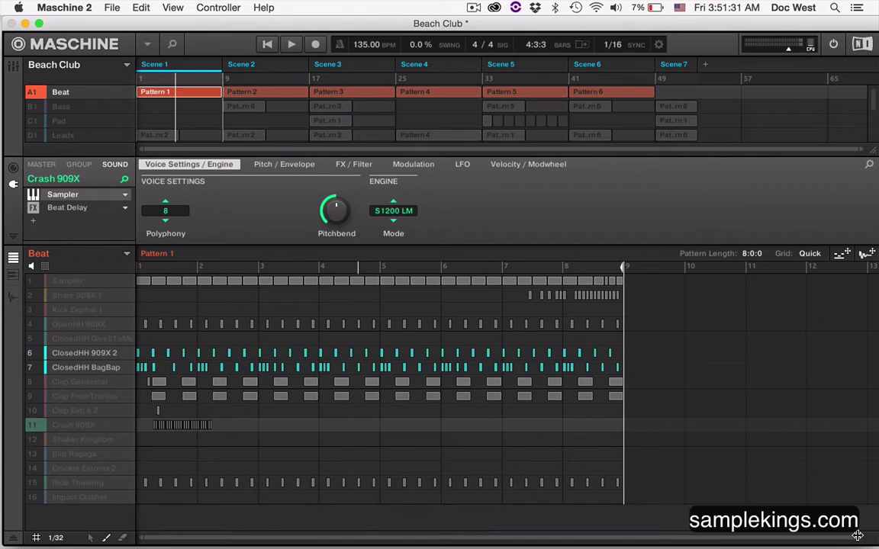
drag(858, 536, 615, 545)
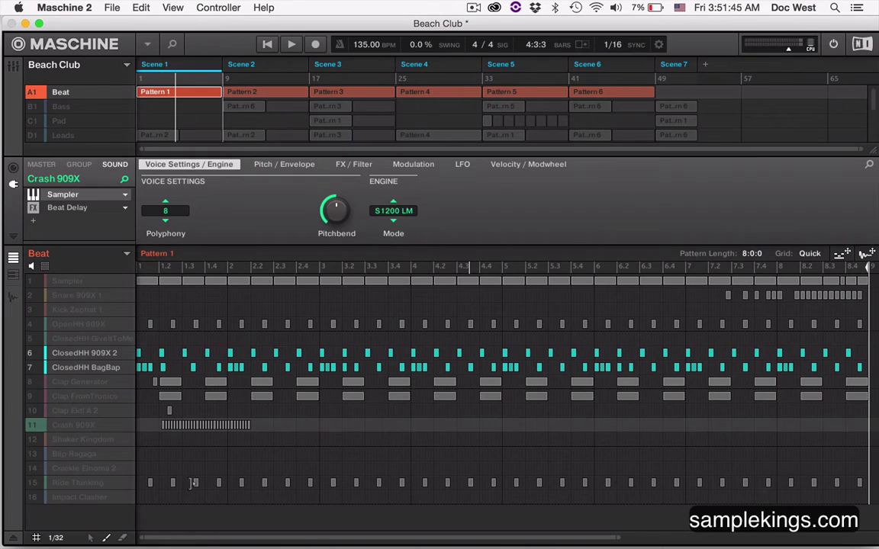
Step: Try step grid resolutions of 1/16, 1/8 and 1/4 in the pattern editor
click(57, 538)
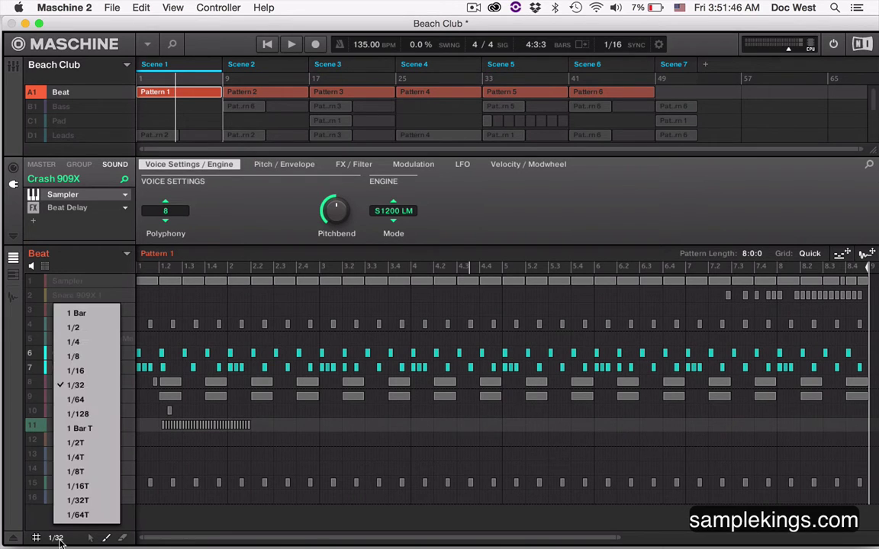
click(77, 371)
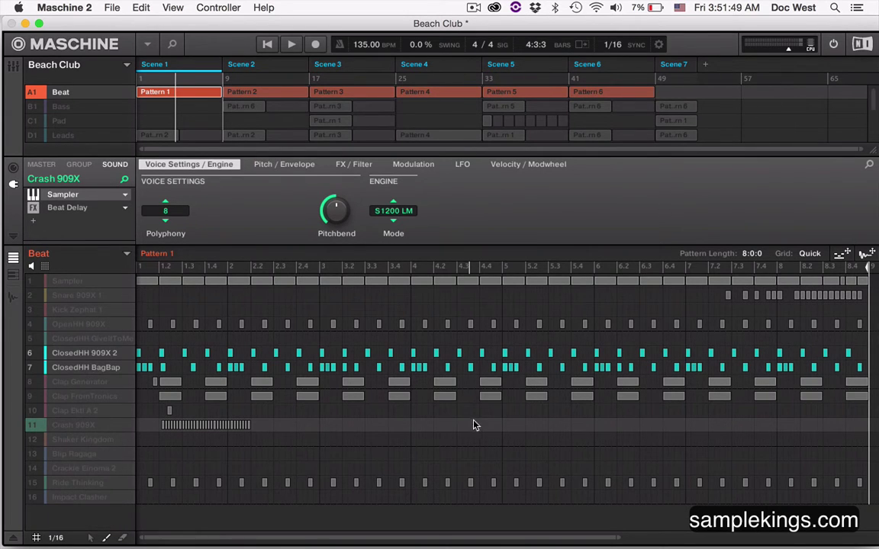
click(56, 537)
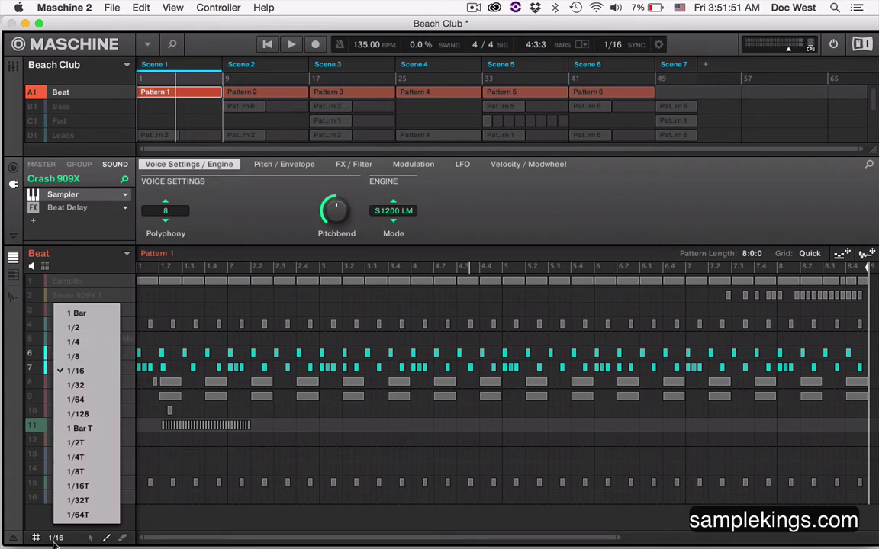
click(74, 355)
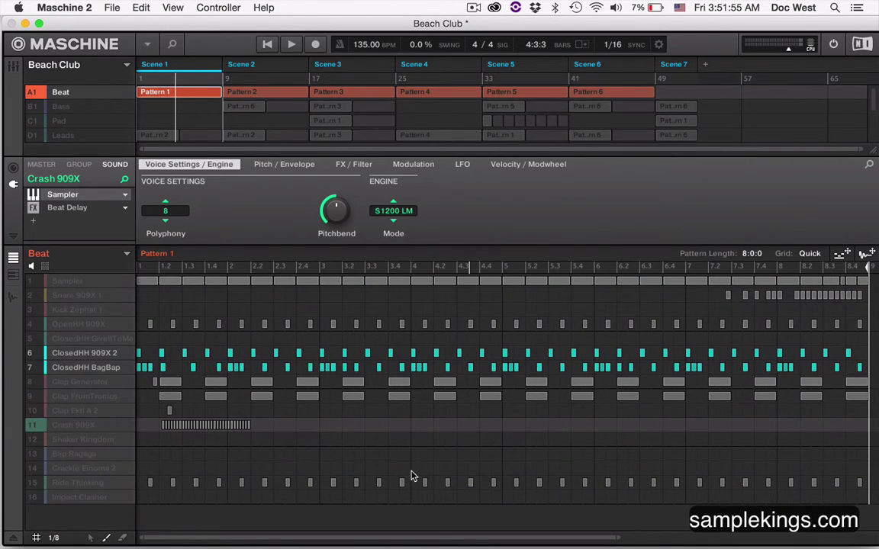
click(56, 538)
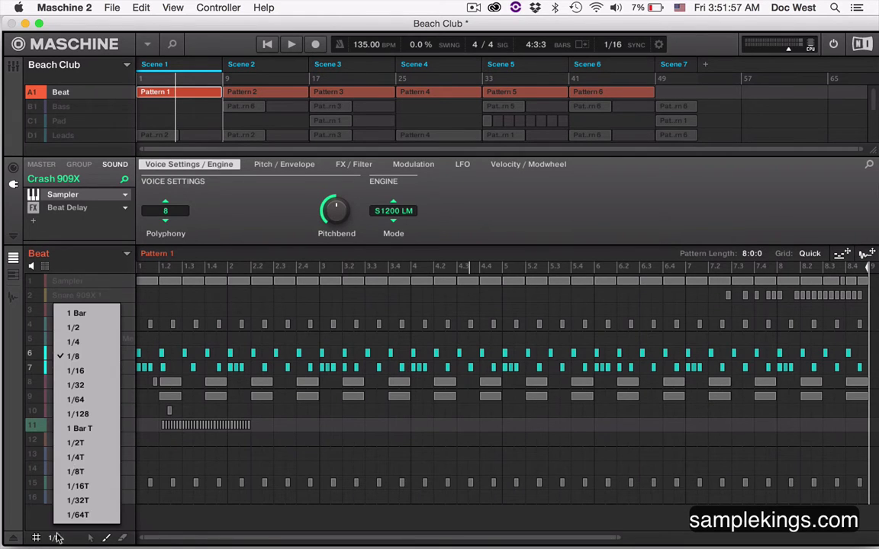
click(79, 342)
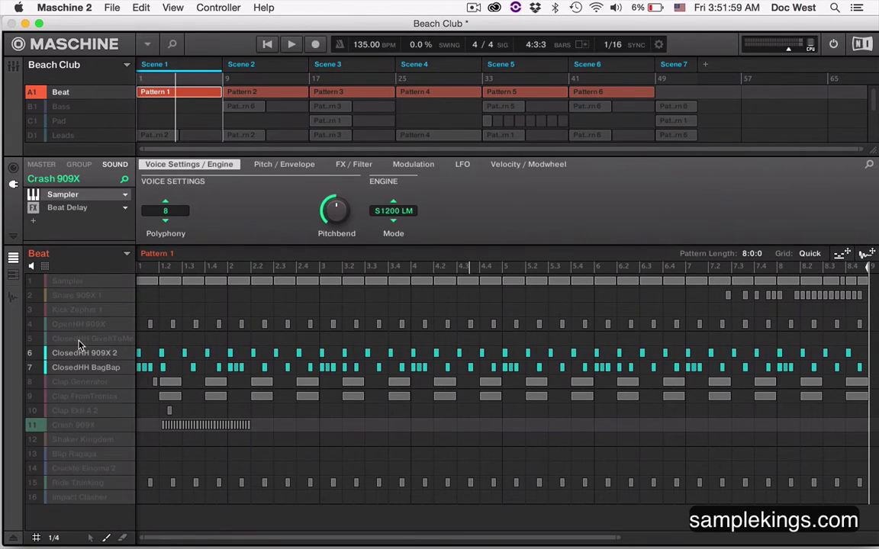
Step: Set the step grid to 1/2 and paint one note on Crash 909X at the start of bar 3
click(56, 538)
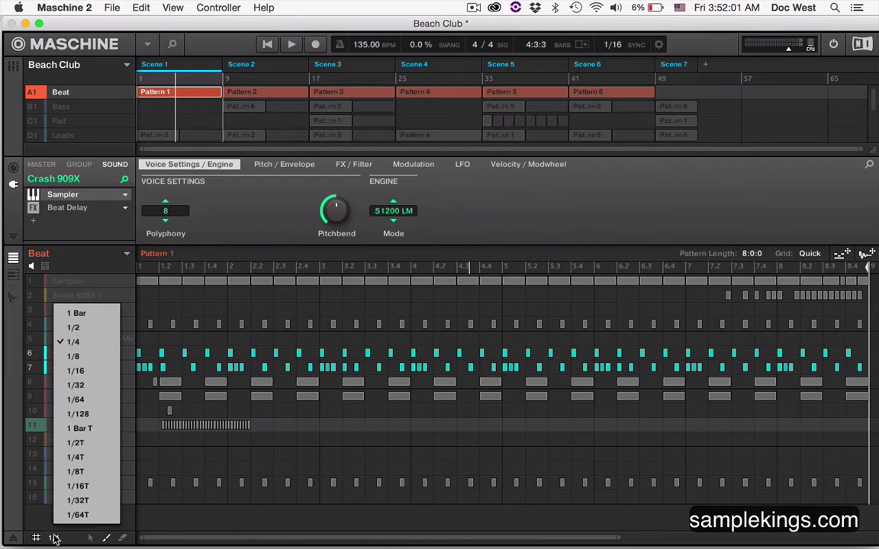
click(80, 328)
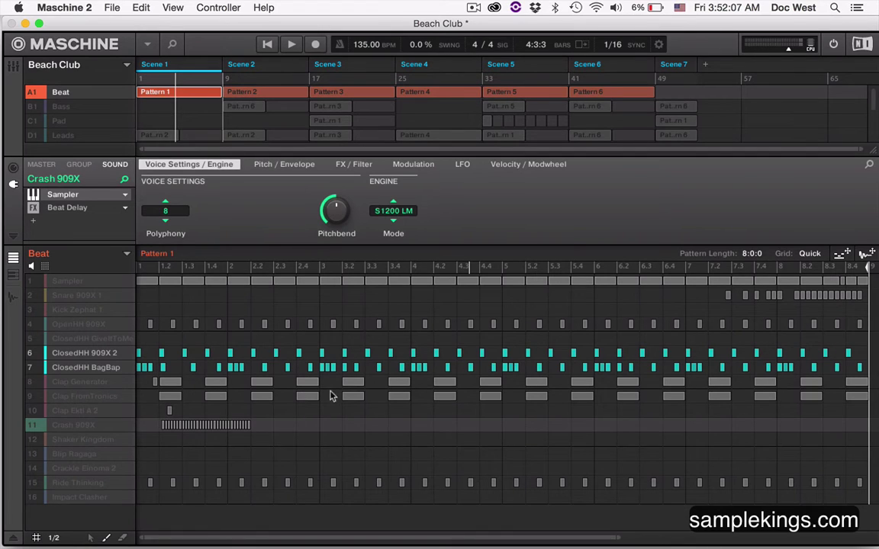
click(324, 425)
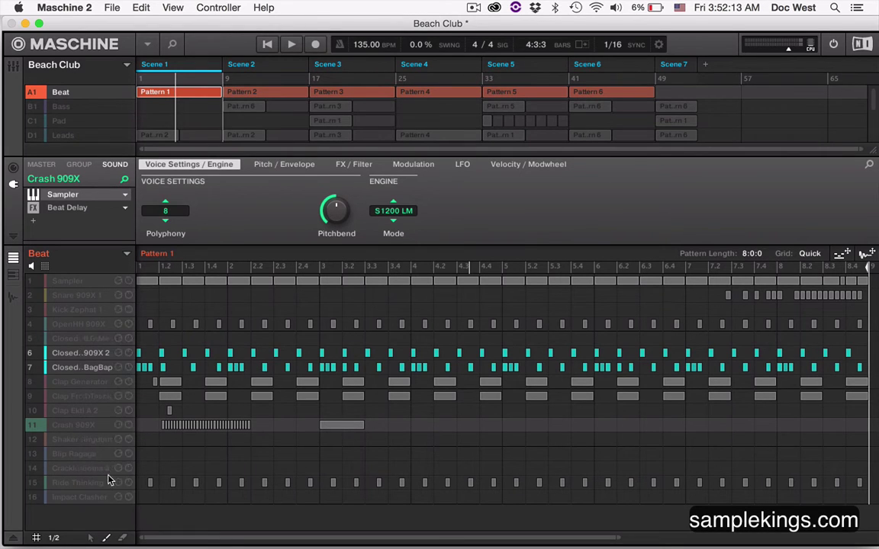
Step: Extend the Crash 909X row with a 1/4 note at 3.3 and a 1/8 note at 3.4, matching the step grid each time
click(53, 537)
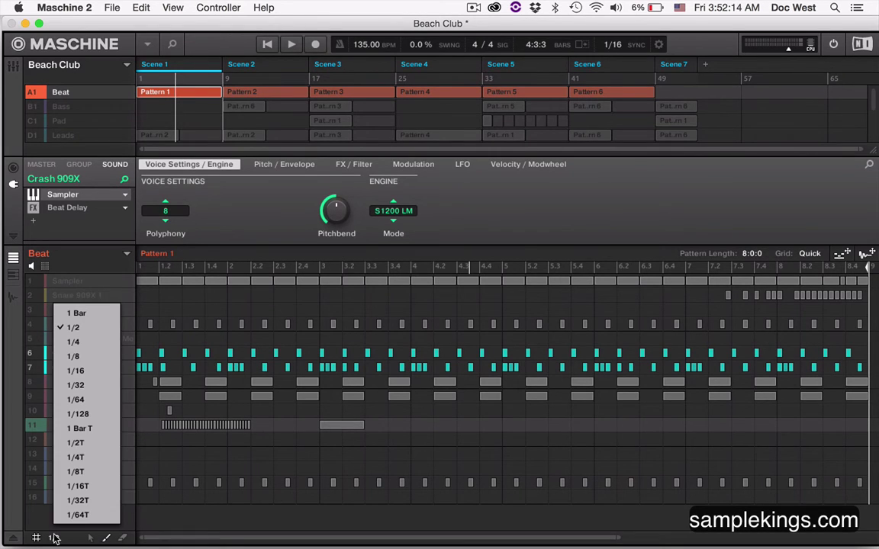
click(88, 342)
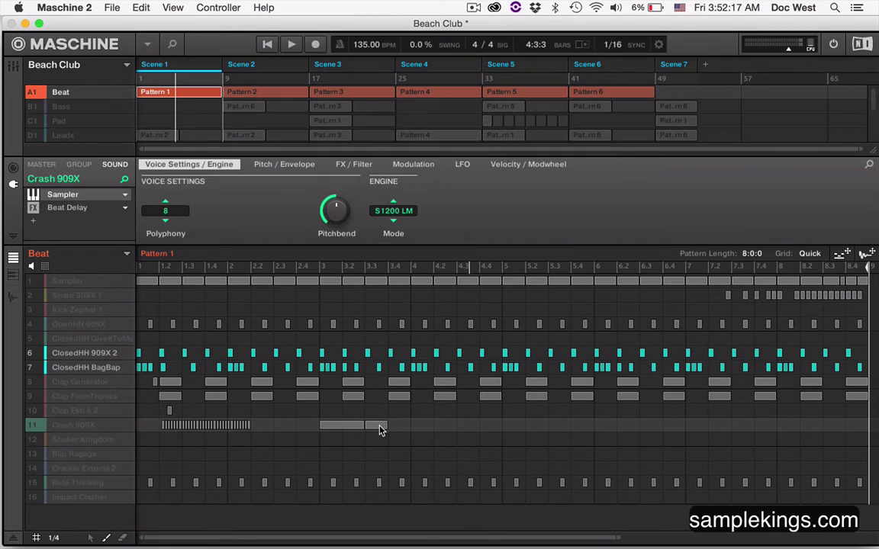
click(53, 538)
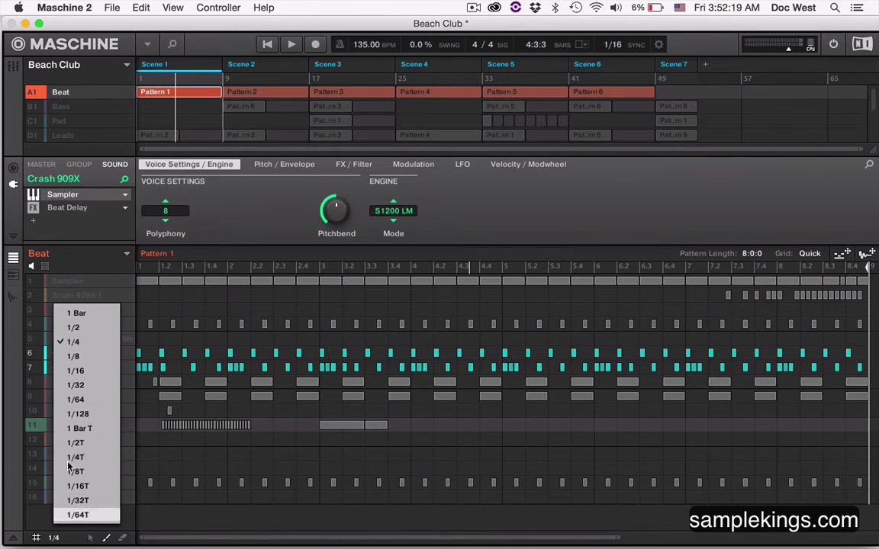
click(82, 357)
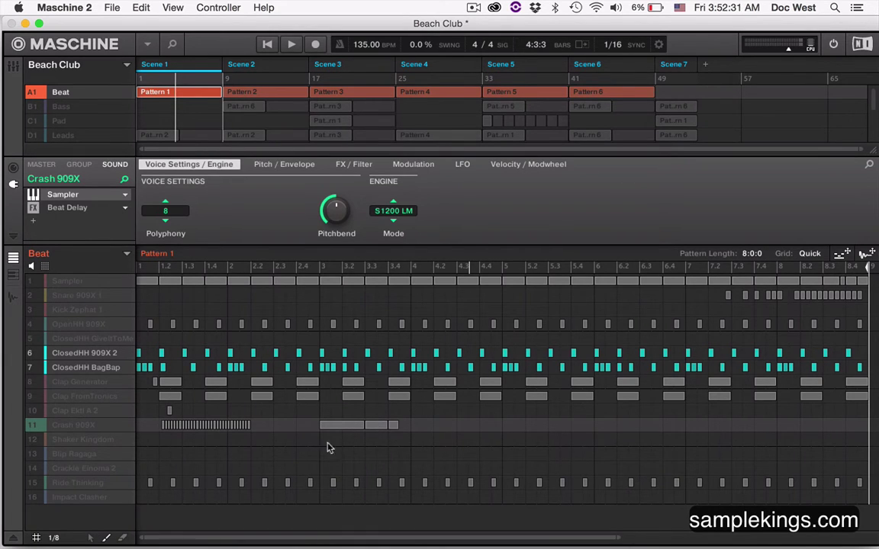
Step: Set the step grid to 1/16 and fill the end of bar 3 on Crash 909X with two short notes
click(57, 535)
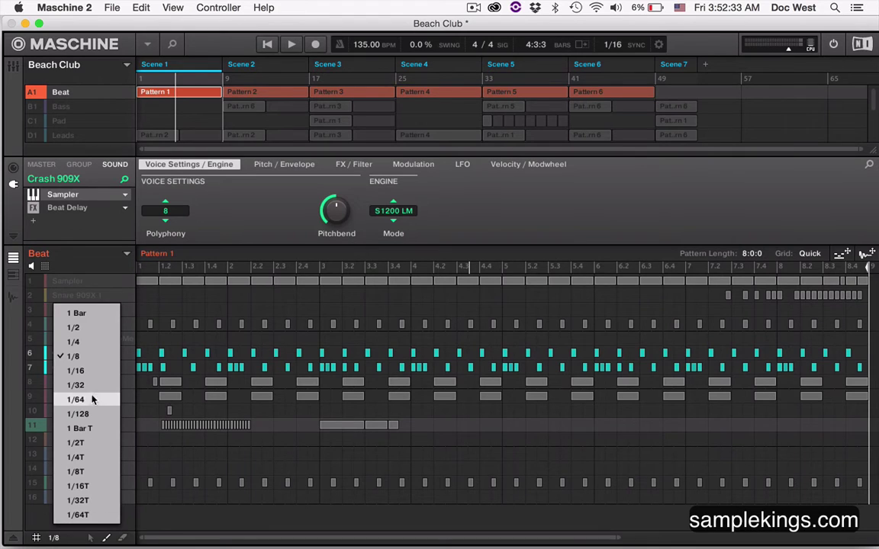
click(80, 371)
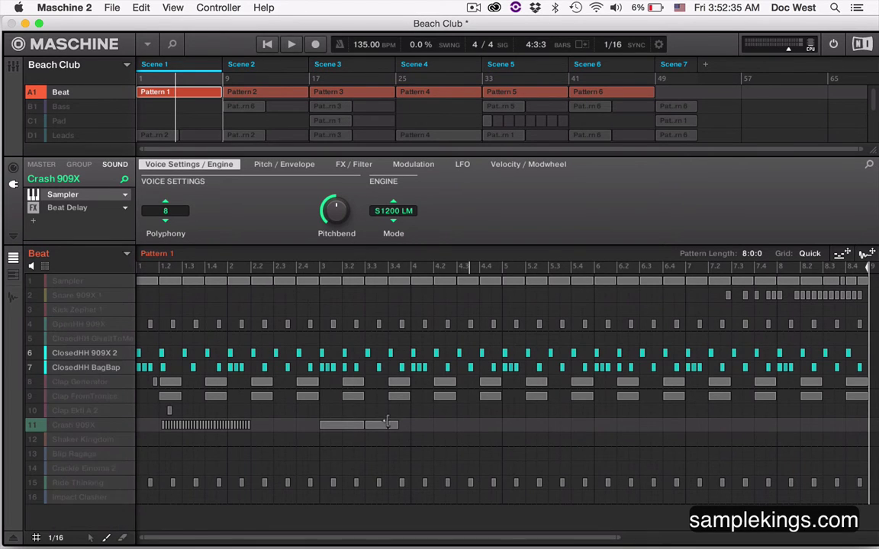
click(401, 426)
Step: Play the pattern from the start with the paint tool active and unmute the Sampler sound
click(107, 538)
click(267, 44)
click(29, 284)
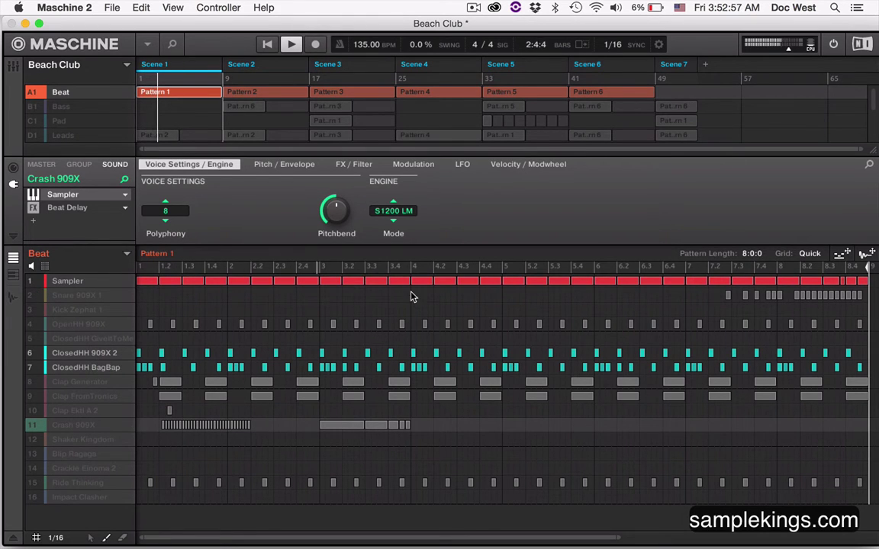
Step: Paint a run of 1/16 notes through bar 4 on Snare 909X 1 and unmute that sound
drag(412, 296, 507, 296)
click(27, 296)
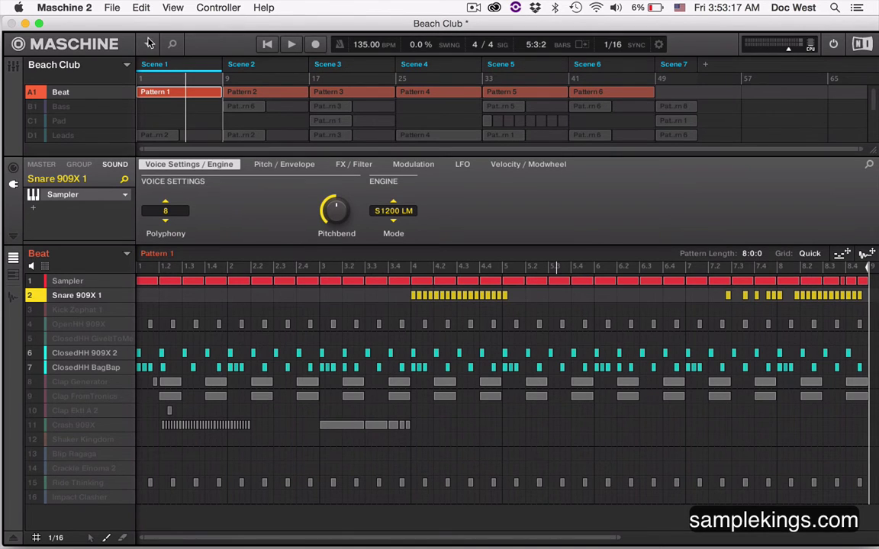
Step: Undo the snare unmute and the painted run of snare notes in bar 4
click(113, 7)
mouse_move(136, 7)
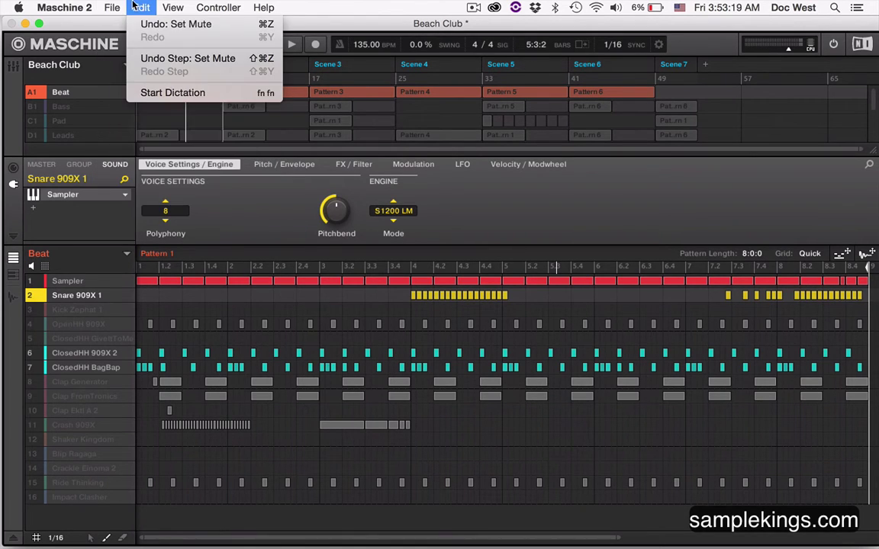
click(147, 24)
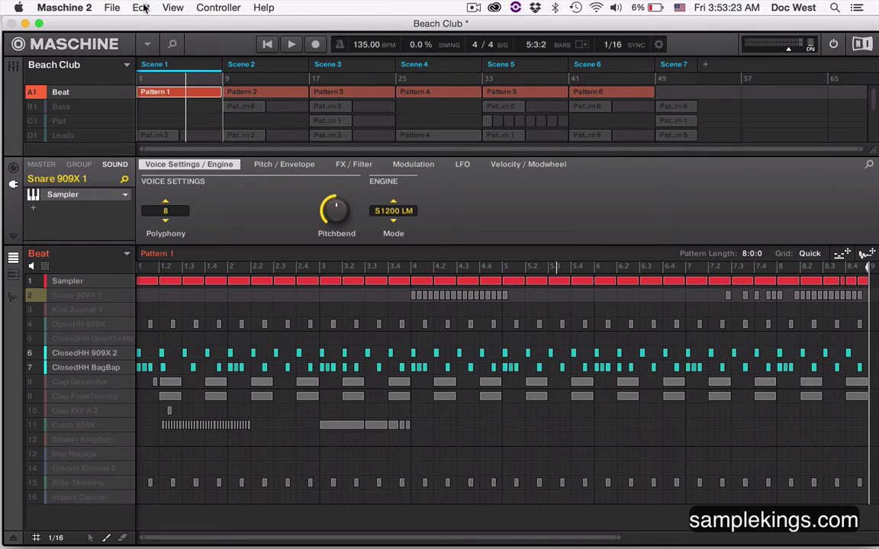
click(141, 7)
click(151, 25)
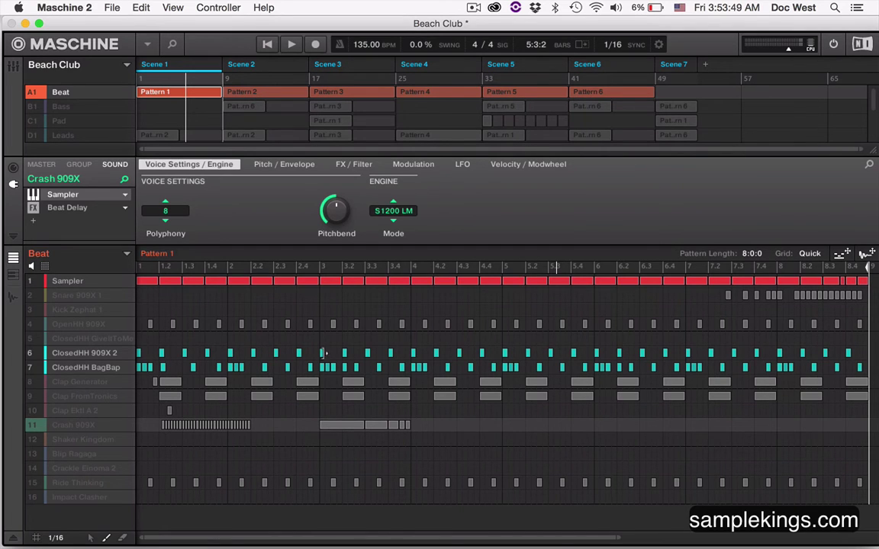
Step: With grid snapping off, paint a run of 1/16 snare notes from about 3.2 to 4.2 and unmute Snare 909X 1
click(341, 295)
drag(354, 298, 425, 298)
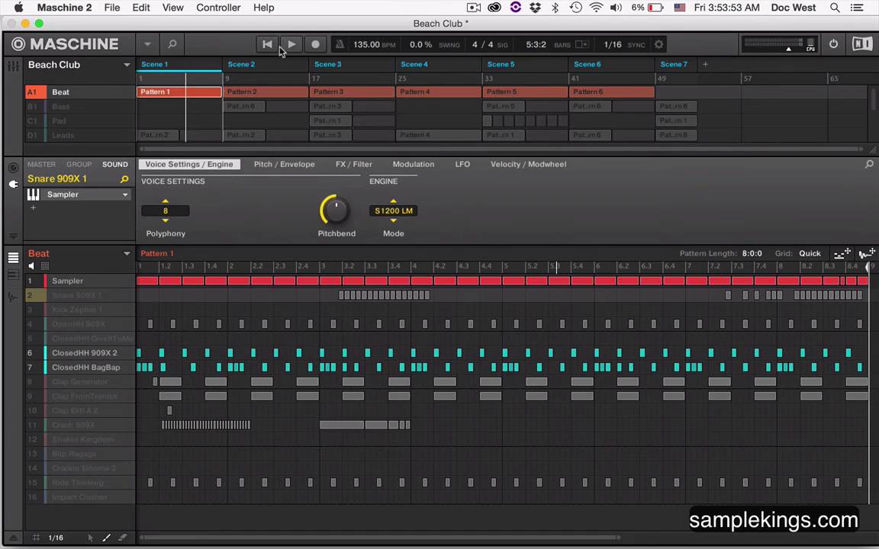
click(33, 295)
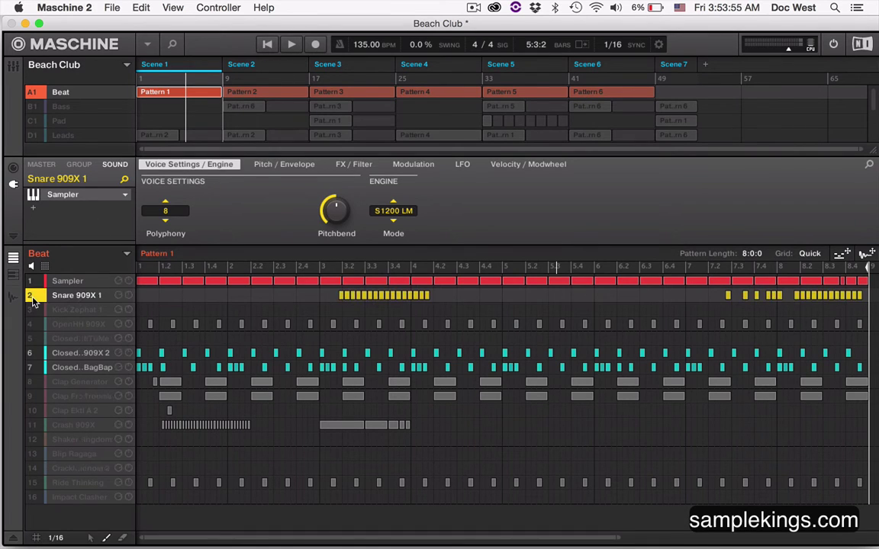
Step: Play the pattern from about 2.3 to hear the off-grid snare run
click(275, 270)
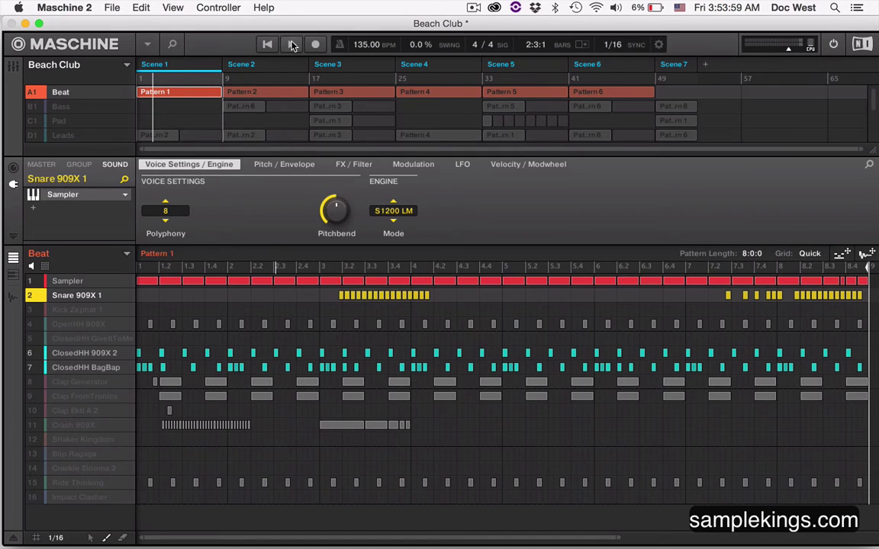
click(291, 43)
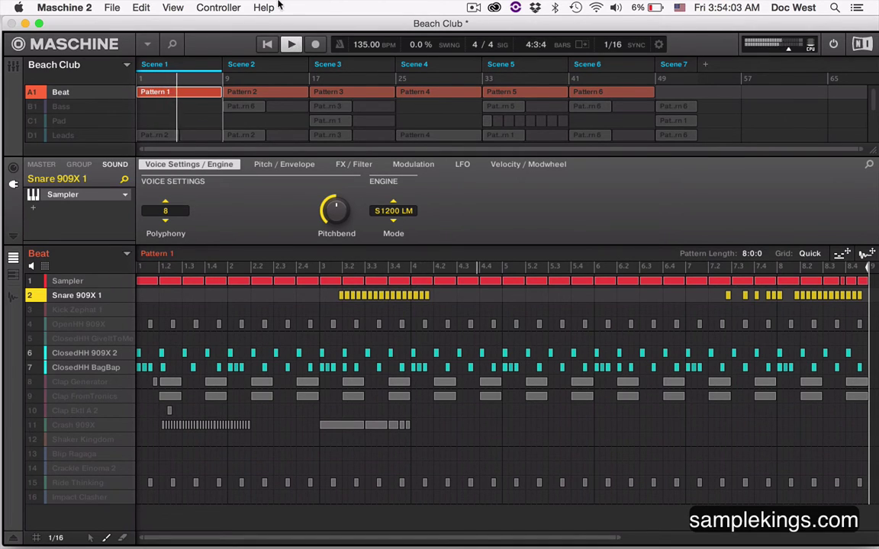
click(267, 45)
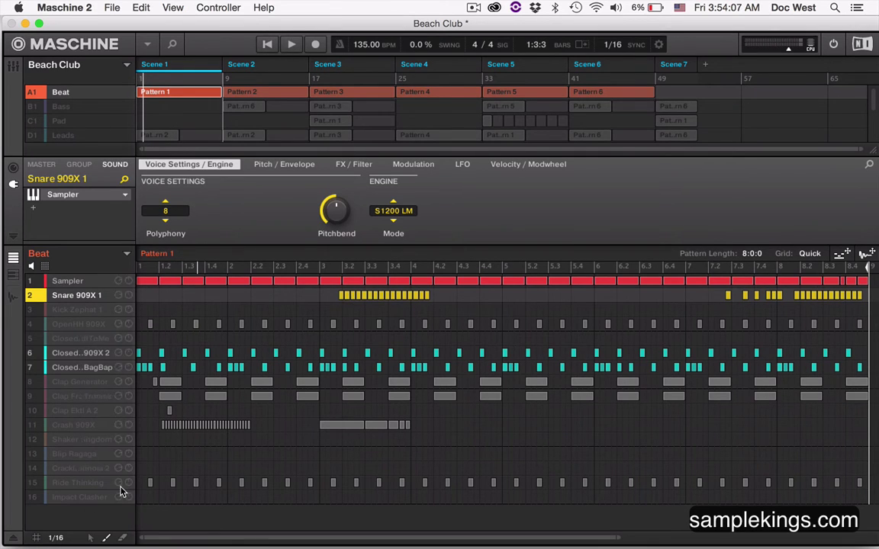
Step: Set the step grid to 1/8 and clear the snare notes painted across bars 3 and 4
click(56, 538)
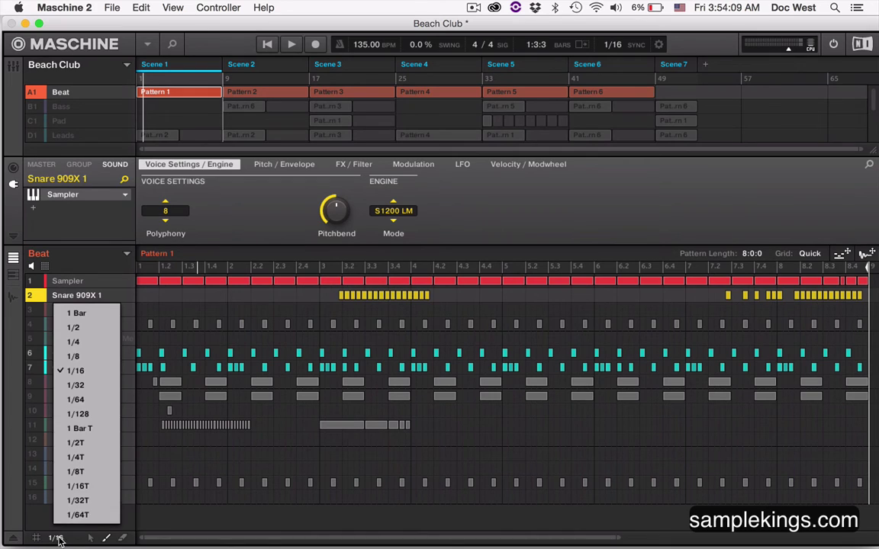
click(81, 355)
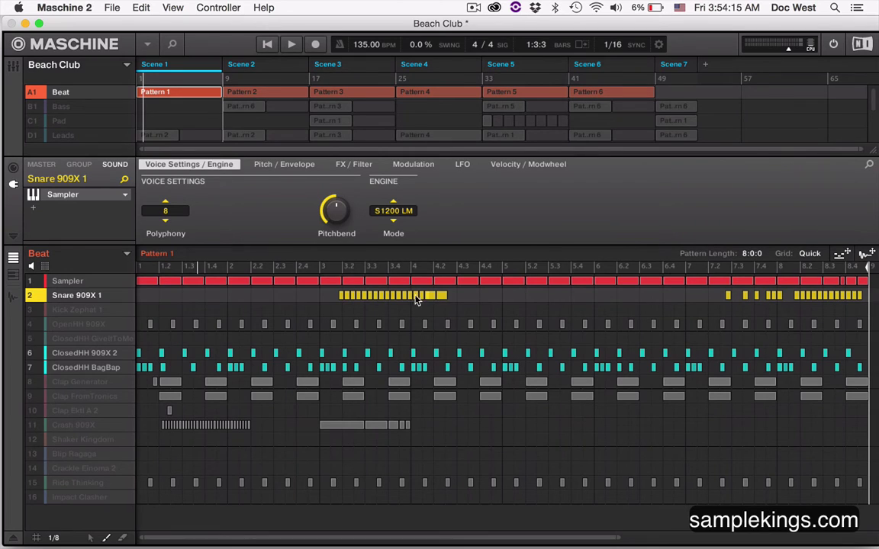
drag(416, 299, 402, 299)
drag(354, 292, 333, 296)
drag(432, 302, 360, 299)
Step: Place four 1/8 snare notes freely across the first half of bar 3 without grid snapping
click(365, 296)
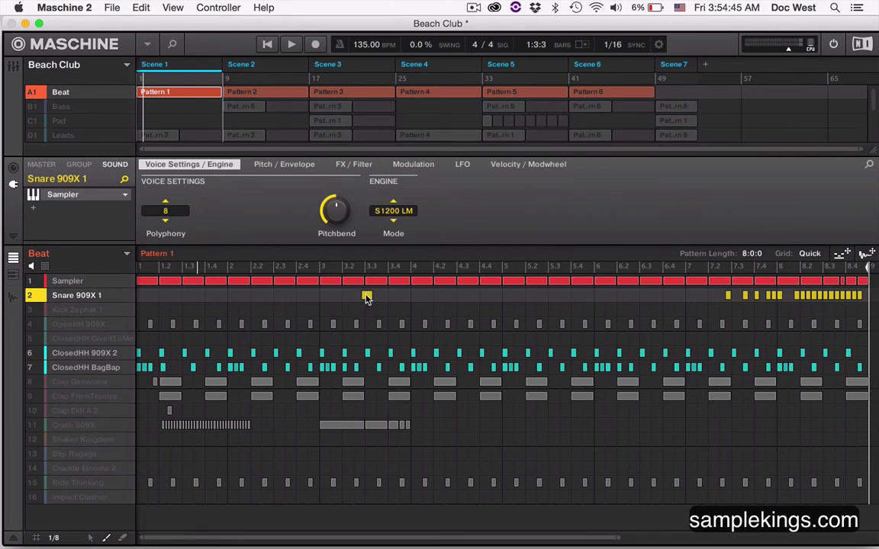
click(363, 296)
click(354, 297)
click(354, 295)
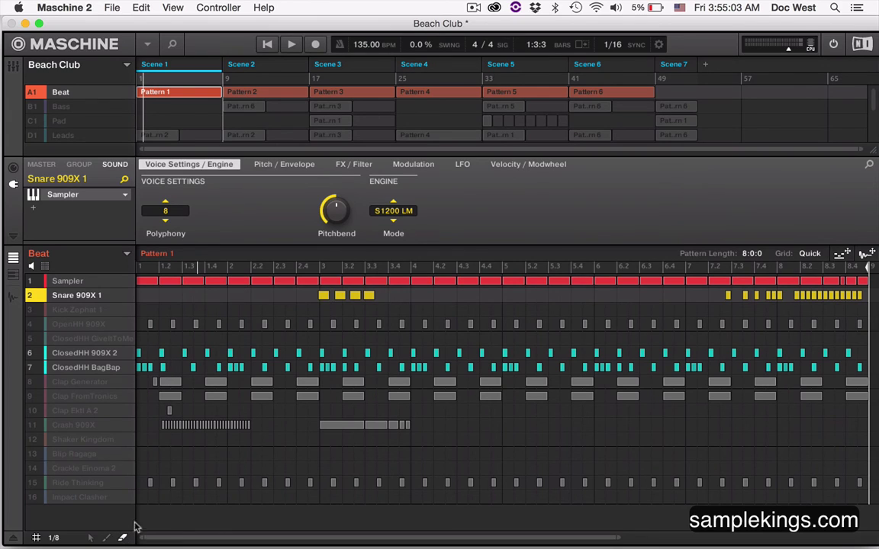
Step: Erase the snare notes in bar 3 and paint a single snapped 1/8 note on the second half of beat 3.2
drag(384, 288, 309, 292)
click(106, 538)
click(356, 296)
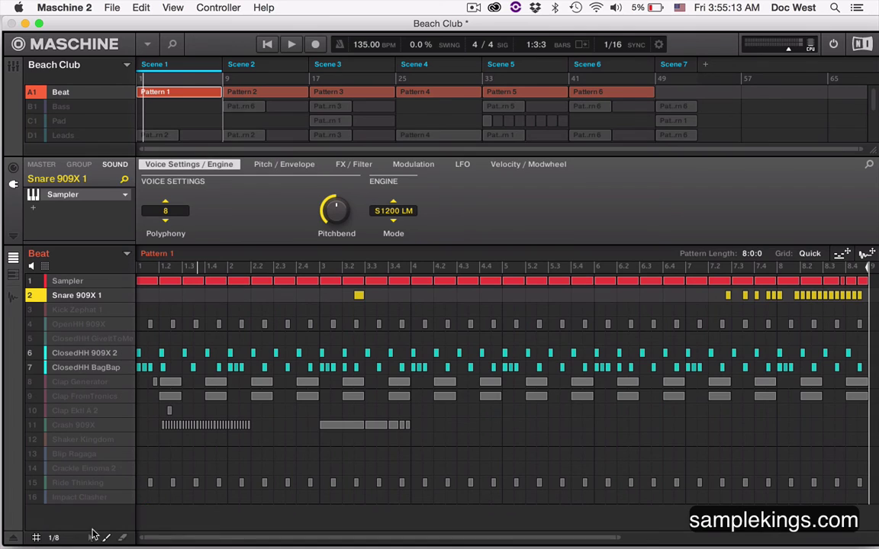
Step: With the select tool and grid snapping off, move the single snare note freely back to the second half of beat 2.4
click(89, 538)
mouse_move(360, 296)
mouse_down()
mouse_move(314, 295)
mouse_move(370, 294)
mouse_move(347, 296)
mouse_up()
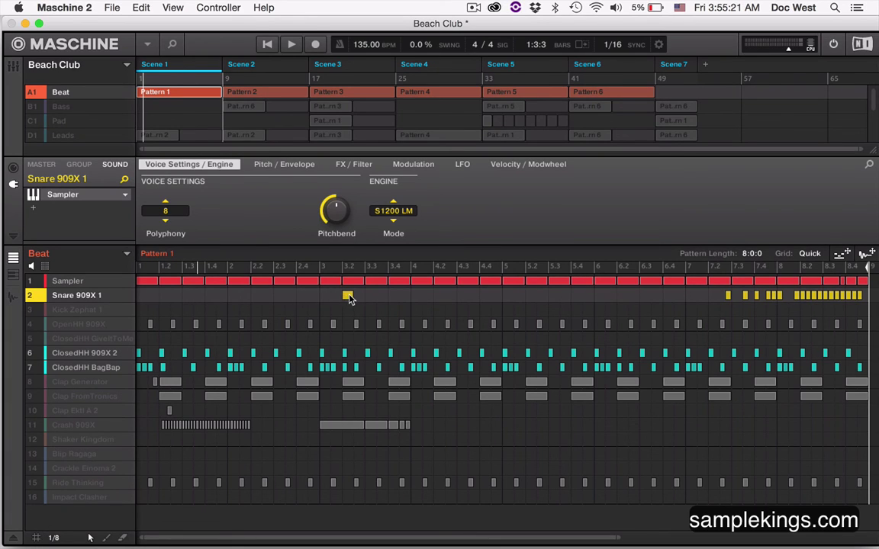
drag(349, 298, 311, 305)
drag(396, 300, 314, 299)
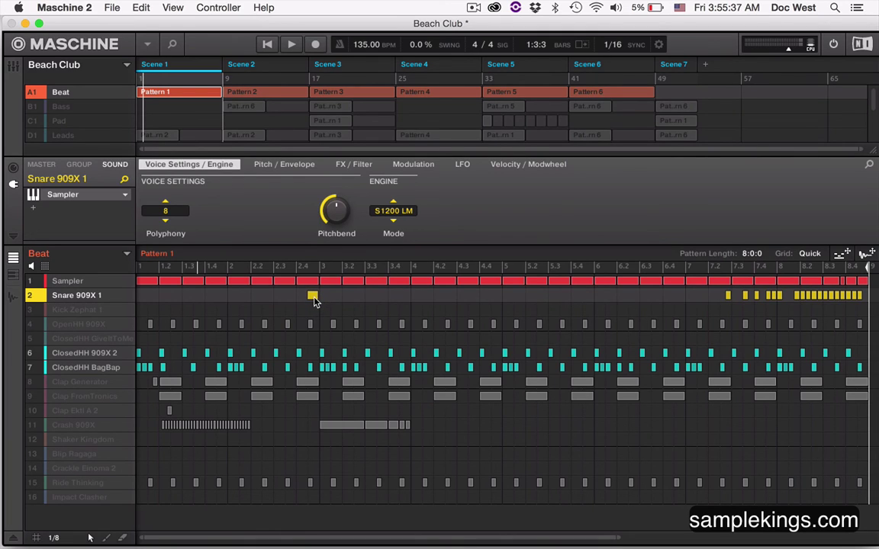